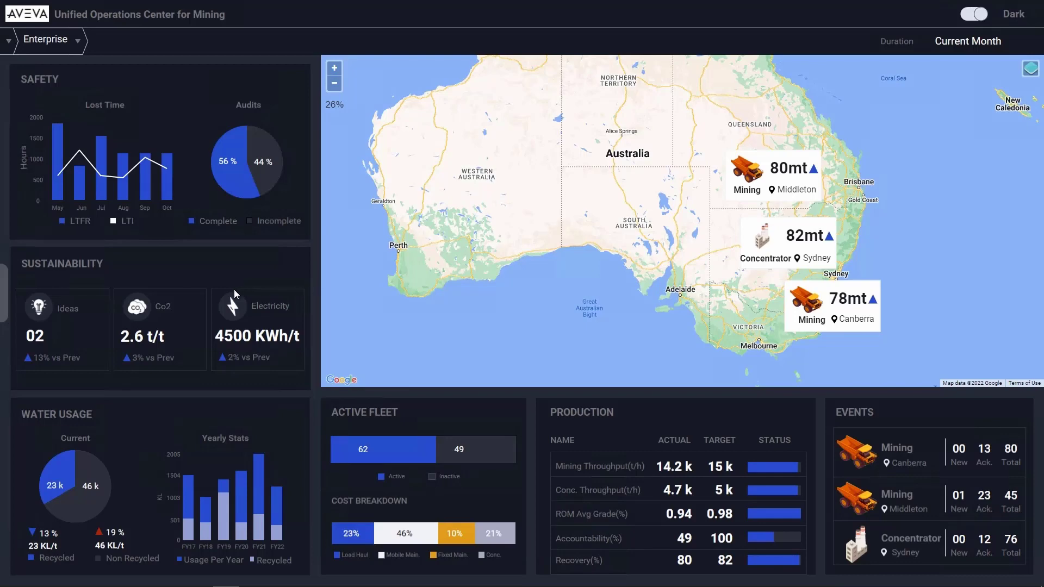
View the sustainability overview report, then drill into the Middleton mine site.
{"action": "left_click", "coordinate": [185, 256]}
{"action": "left_click", "coordinate": [785, 187]}
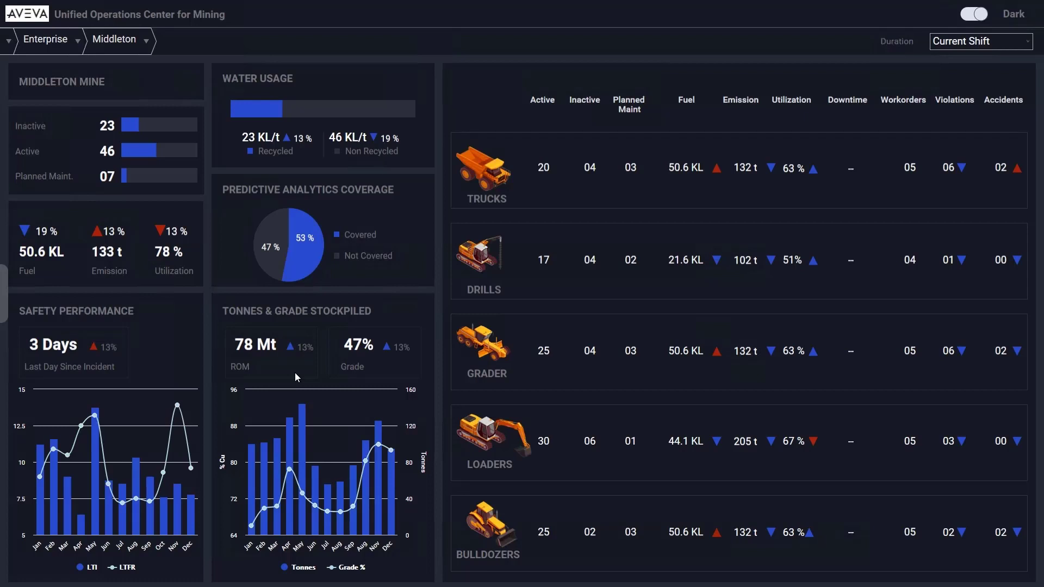
Open Middleton's Truck Management table from the TRUCKS row.
{"action": "left_click", "coordinate": [530, 168]}
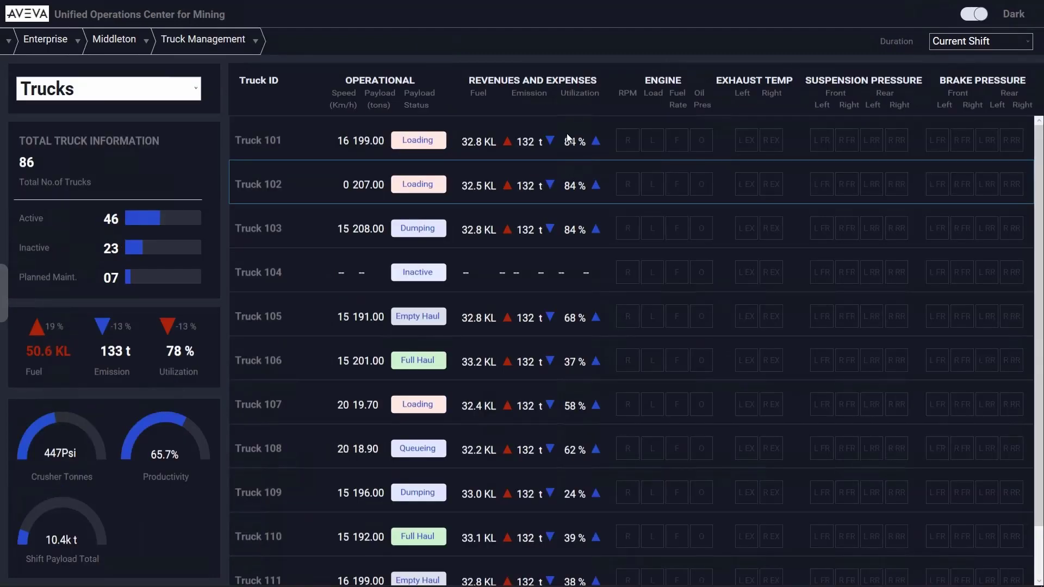
Open Truck 101's detail dashboard, checking the truck list but keeping Truck 101 selected.
{"action": "left_click", "coordinate": [720, 140]}
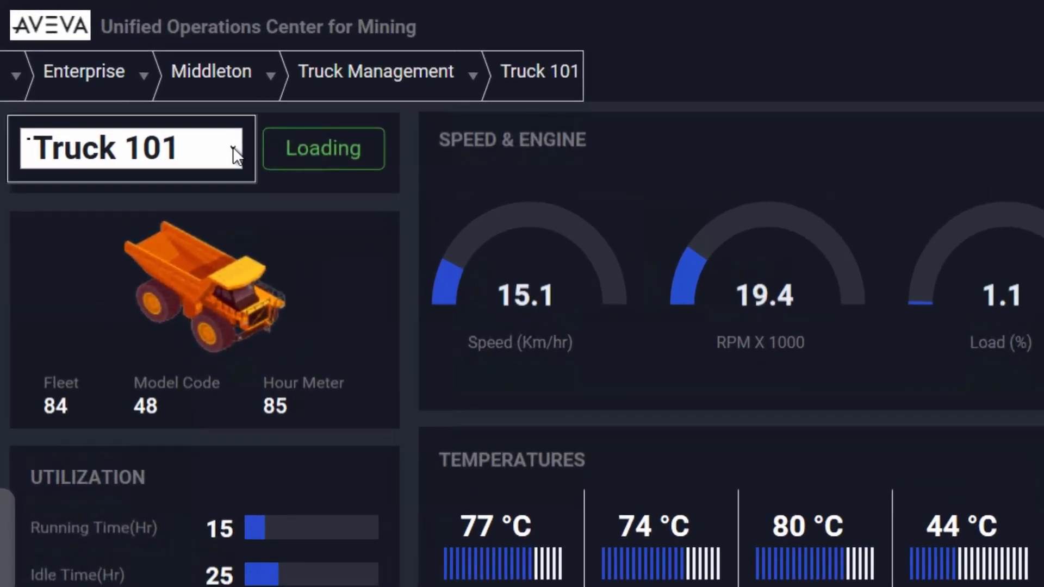
{"action": "left_click", "coordinate": [233, 147]}
{"action": "scroll", "coordinate": [227, 326], "scroll_direction": "down", "scroll_amount": 1}
{"action": "scroll", "coordinate": [223, 440], "scroll_direction": "down", "scroll_amount": 2}
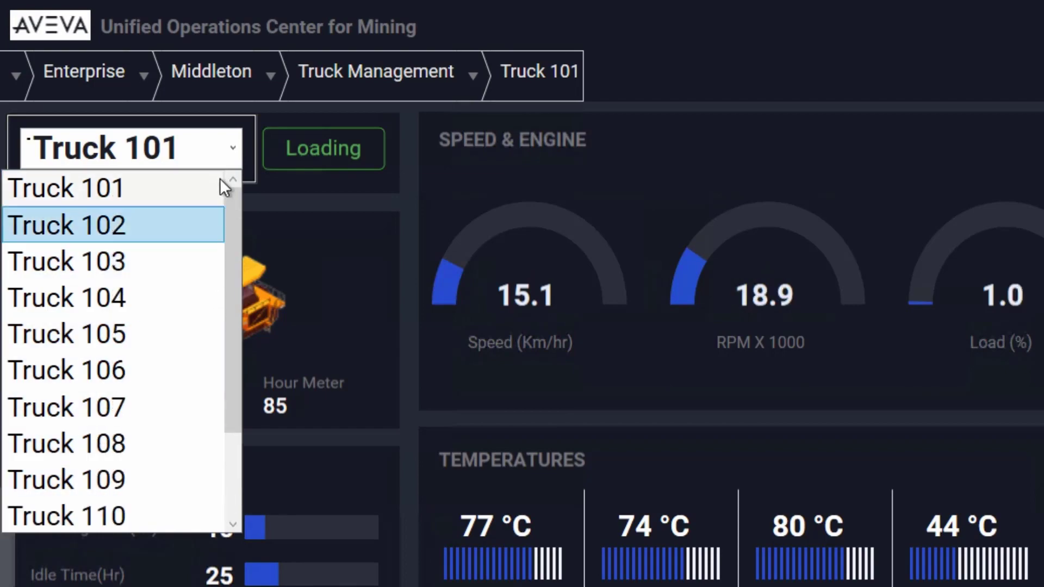
{"action": "scroll", "coordinate": [220, 228], "scroll_direction": "up", "scroll_amount": 3}
{"action": "left_click", "coordinate": [160, 176]}
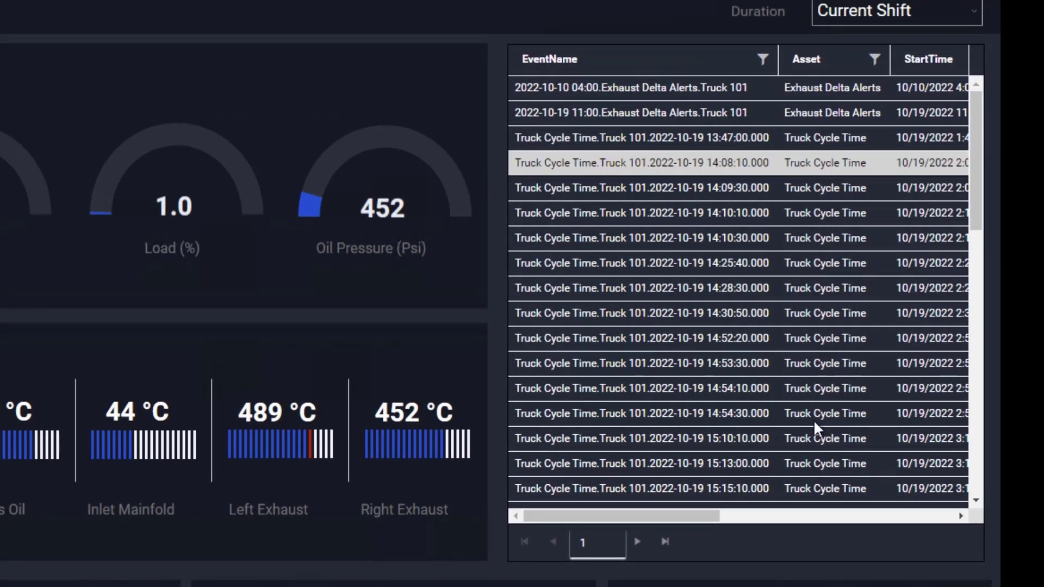
{"action": "left_click_drag", "start_coordinate": [749, 520], "coordinate": [642, 520]}
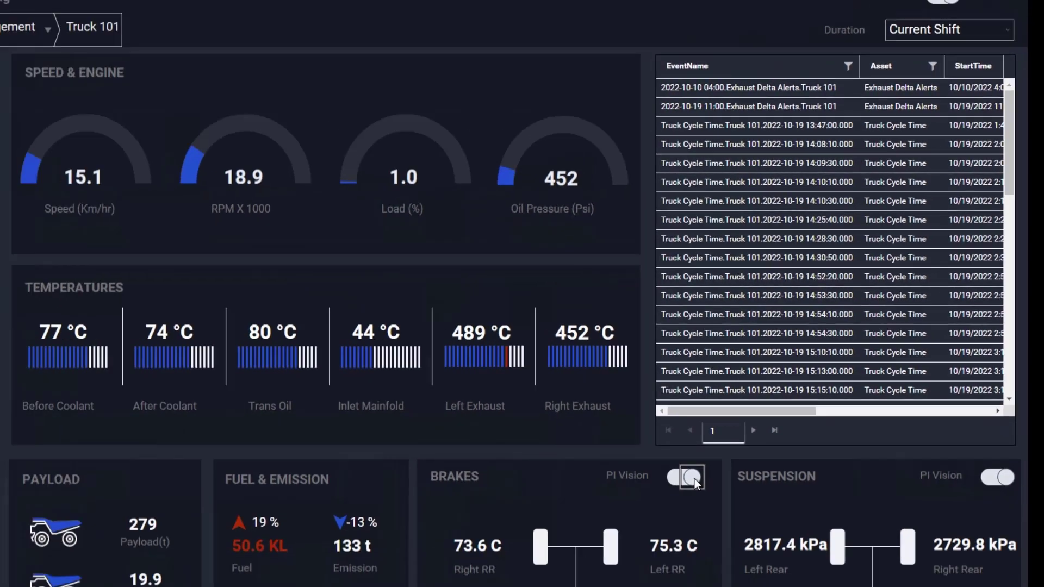
Show Truck 101's live PI Vision brake and suspension diagrams, then bring up the site list.
{"action": "left_click", "coordinate": [691, 479]}
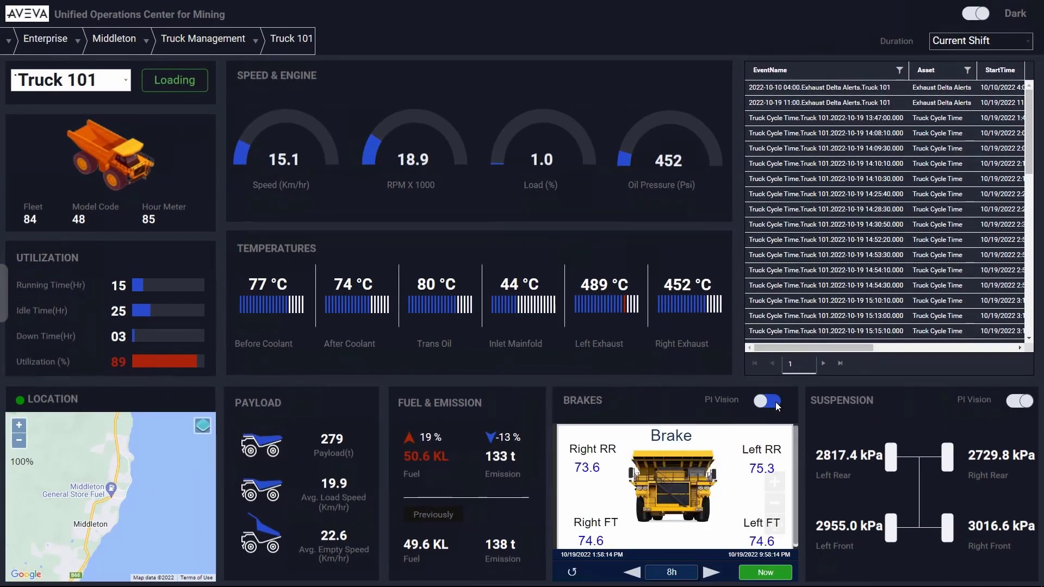
{"action": "left_click", "coordinate": [1024, 403]}
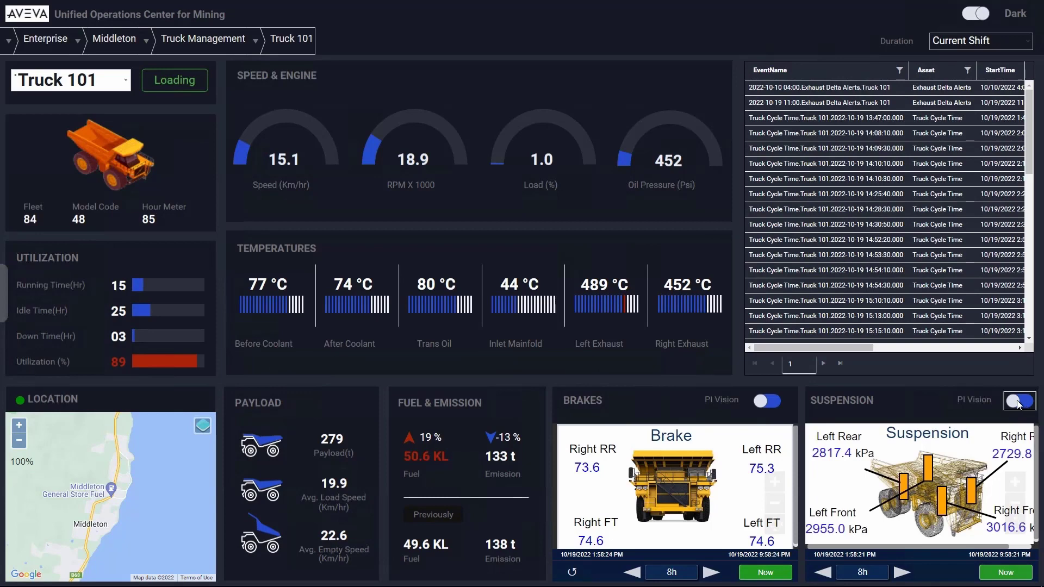
{"action": "left_click", "coordinate": [75, 40]}
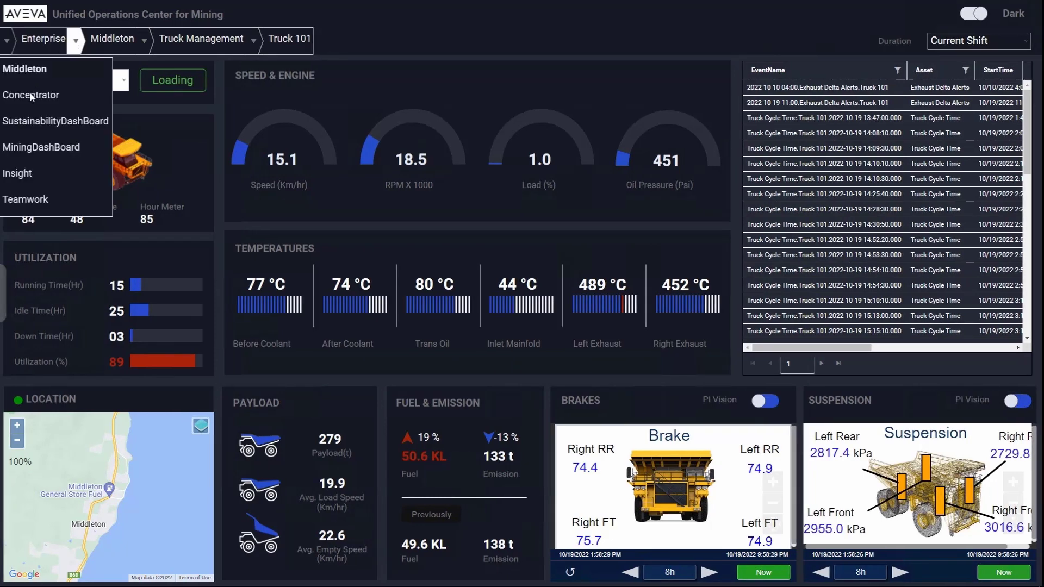
Switch to the Concentrator site dashboard and show the Sag Mill's details and properties.
{"action": "left_click", "coordinate": [31, 95]}
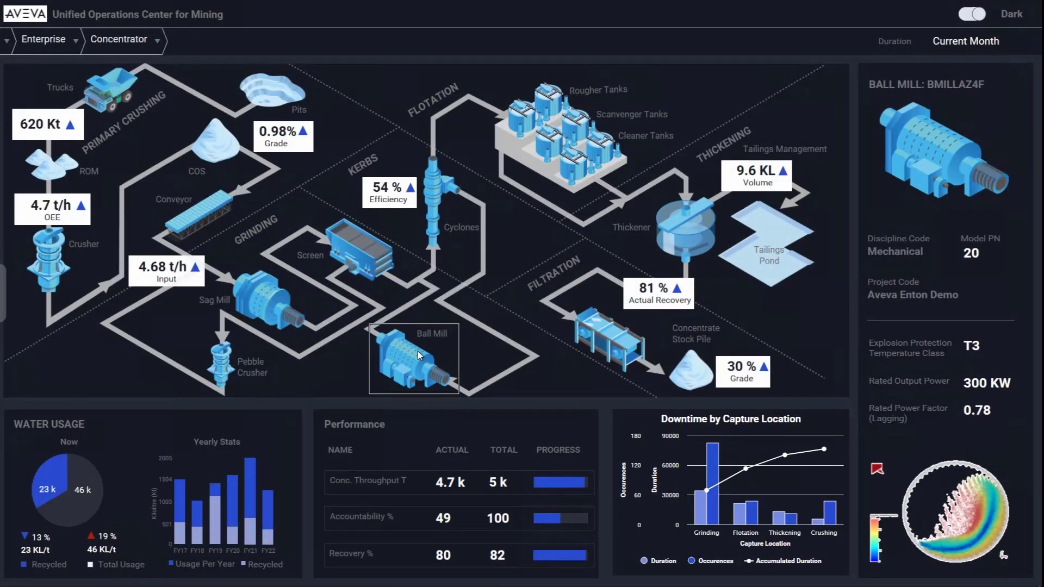
{"action": "left_click", "coordinate": [260, 298]}
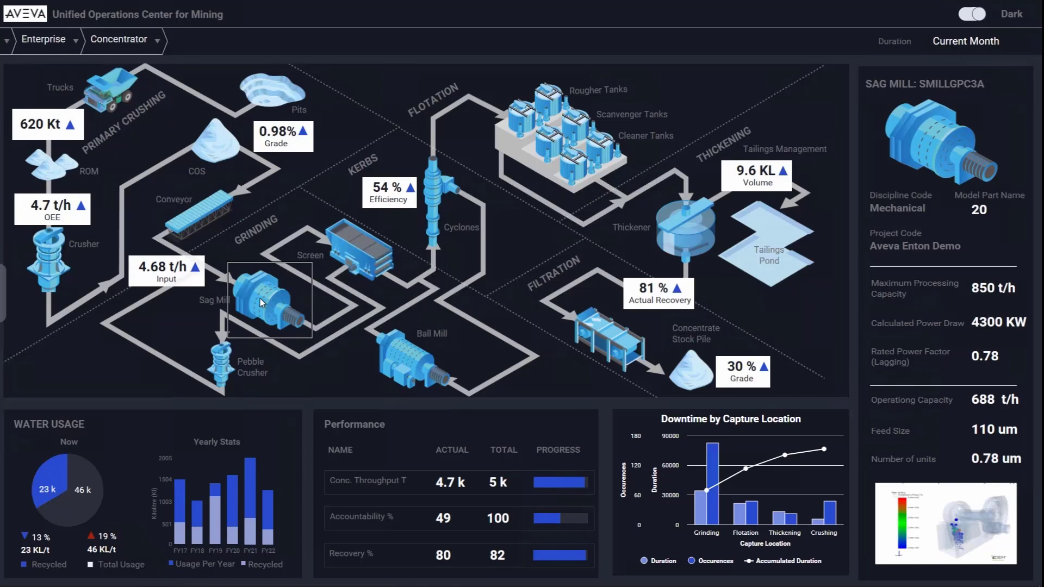
Toggle the dashboard to the light theme, then back to dark.
{"action": "left_click", "coordinate": [980, 16]}
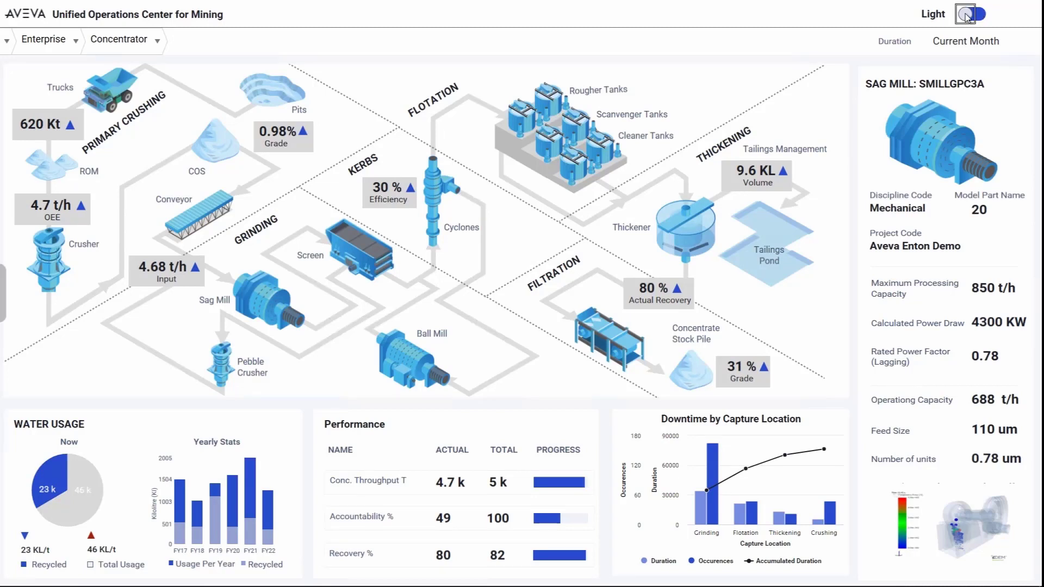
{"action": "left_click", "coordinate": [967, 15]}
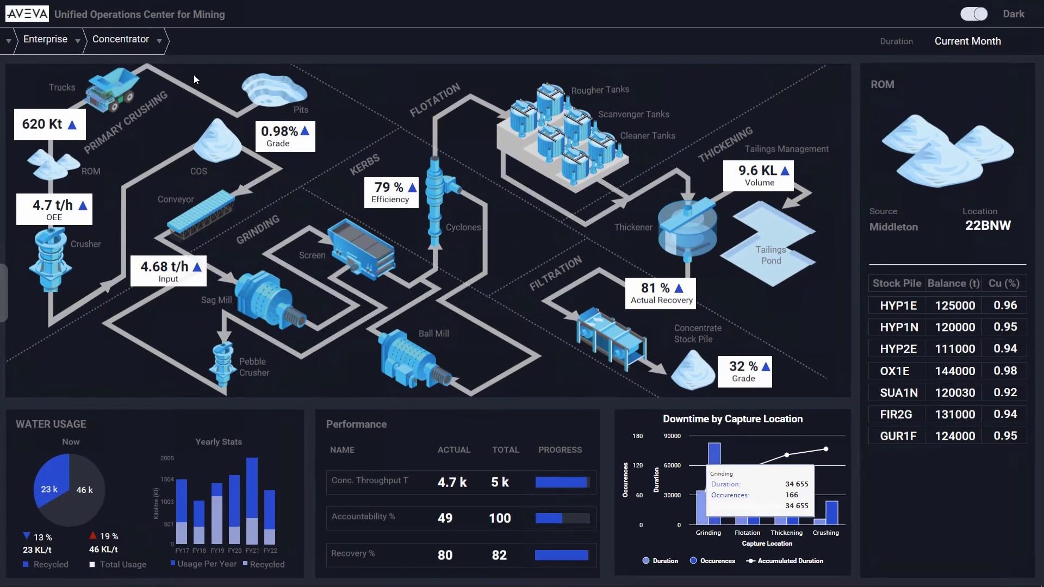
Classify the Concentrator's downtime event as Crew Change | Operating Delay and save the record.
{"action": "left_click", "coordinate": [159, 43]}
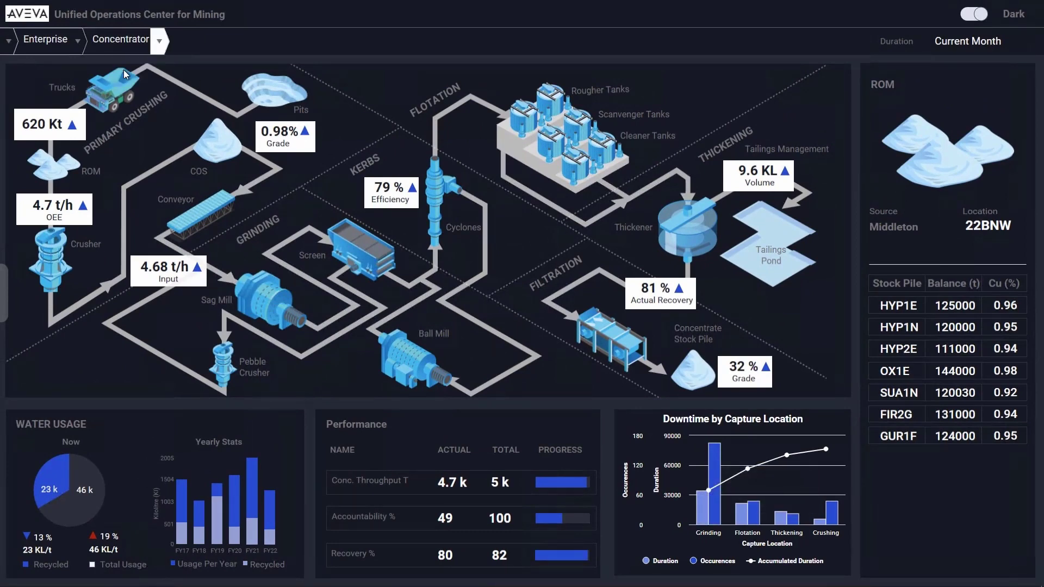
{"action": "left_click", "coordinate": [123, 70]}
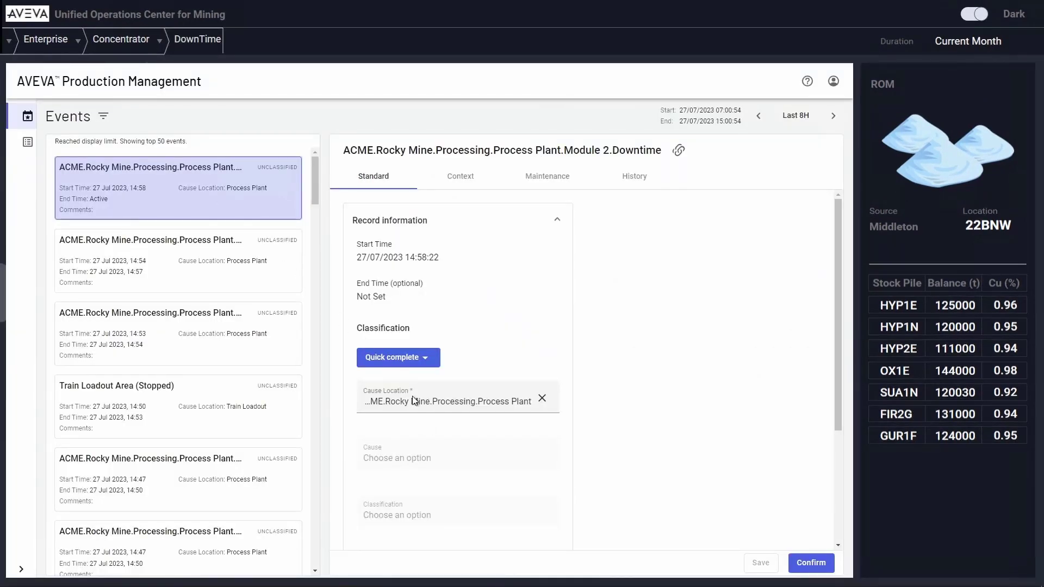
{"action": "left_click", "coordinate": [417, 360]}
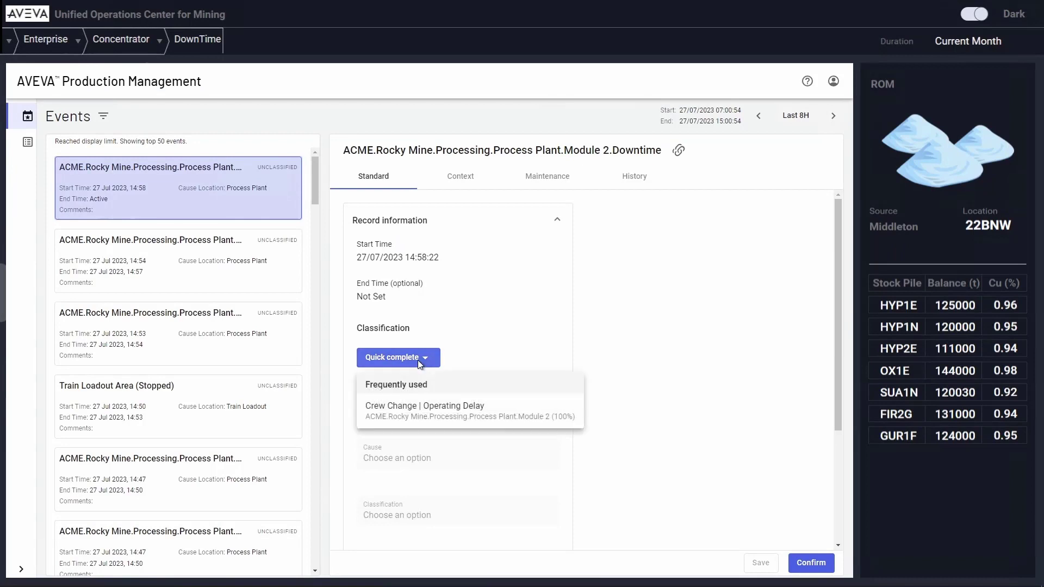
{"action": "left_click", "coordinate": [437, 412]}
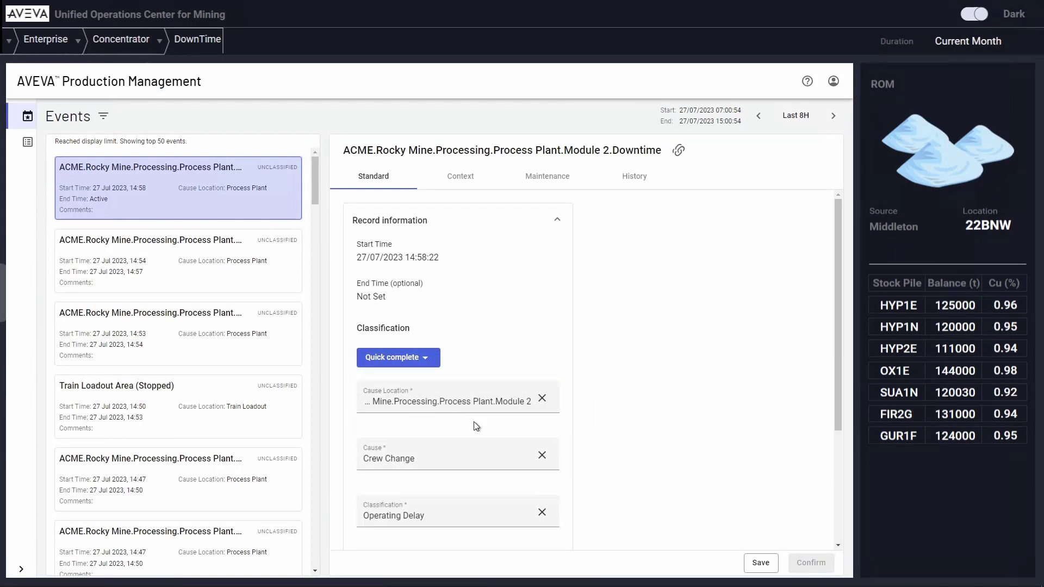
{"action": "left_click", "coordinate": [764, 561]}
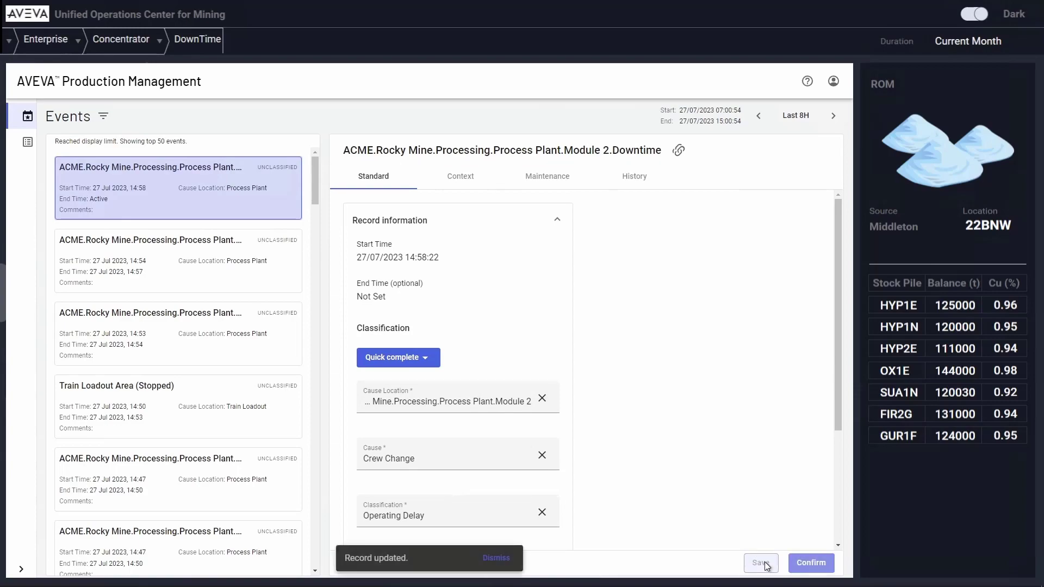